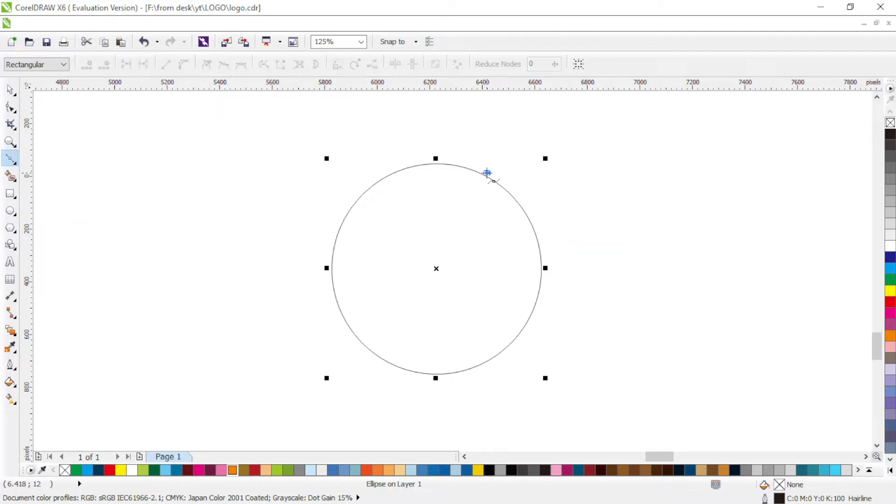
# - Draw a diagonal line across the circle, from lower left to upper right, and bend it into an S-curve
pyautogui.click(382, 389)
pyautogui.moveTo(378, 373); pyautogui.dragTo(488, 172)
pyautogui.press('F10')
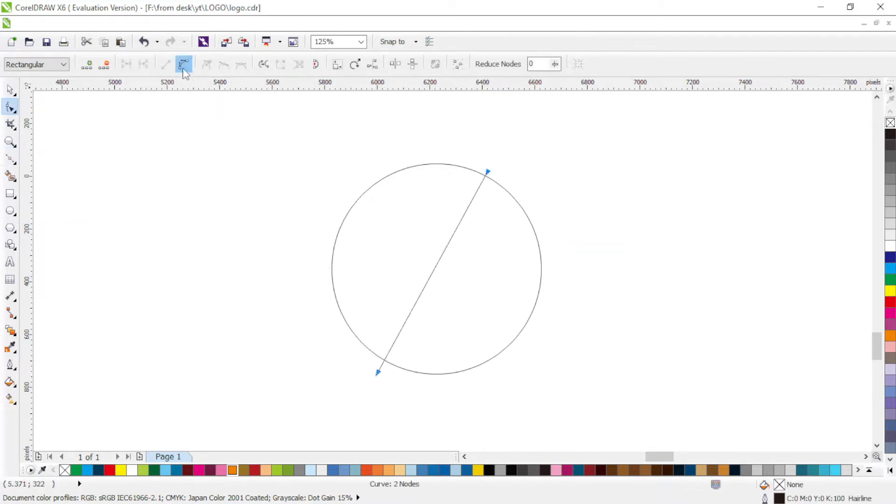
pyautogui.moveTo(424, 290); pyautogui.dragTo(542, 279)
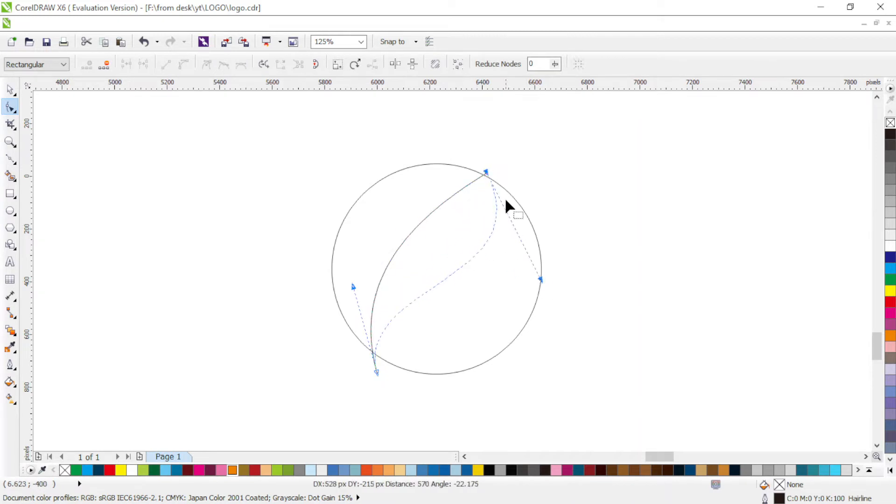
pyautogui.moveTo(485, 170); pyautogui.dragTo(486, 171)
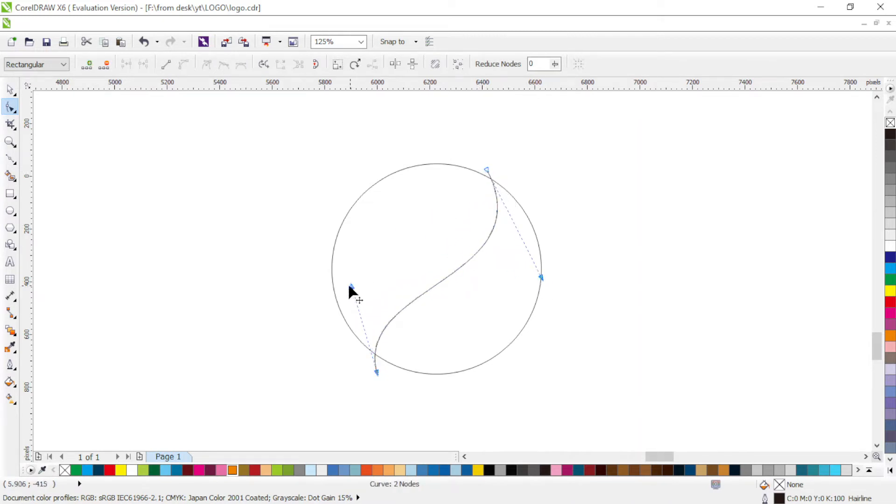
pyautogui.moveTo(350, 285); pyautogui.dragTo(344, 260)
pyautogui.moveTo(541, 278); pyautogui.dragTo(535, 271)
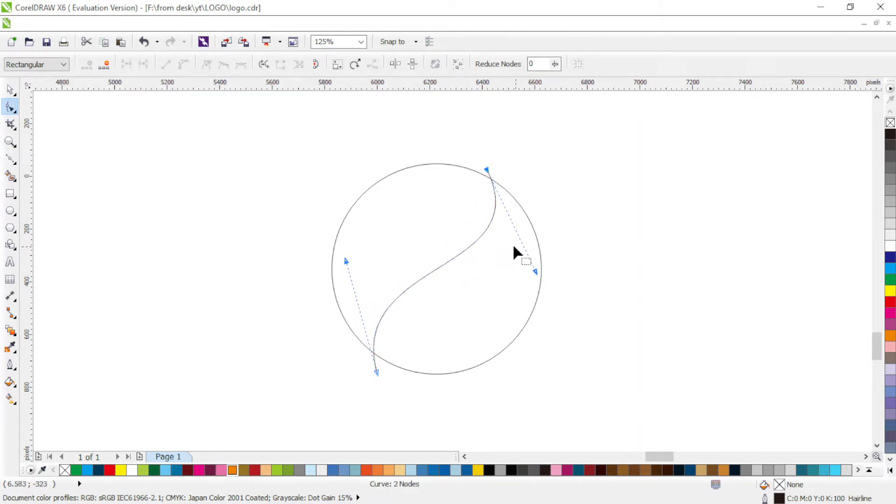
# - Draw a shorter line from the circle's upper edge to its interior and bend it parallel to the upper part of the S-curve
pyautogui.click(8, 161)
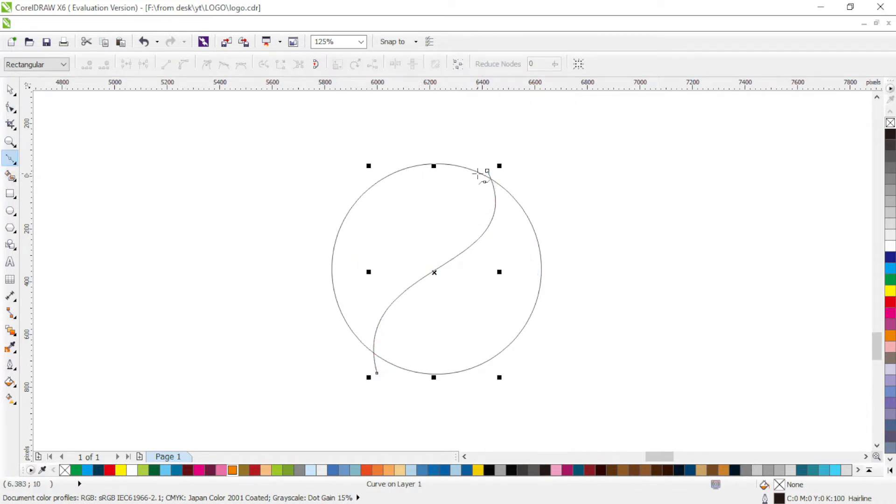
pyautogui.click(477, 174)
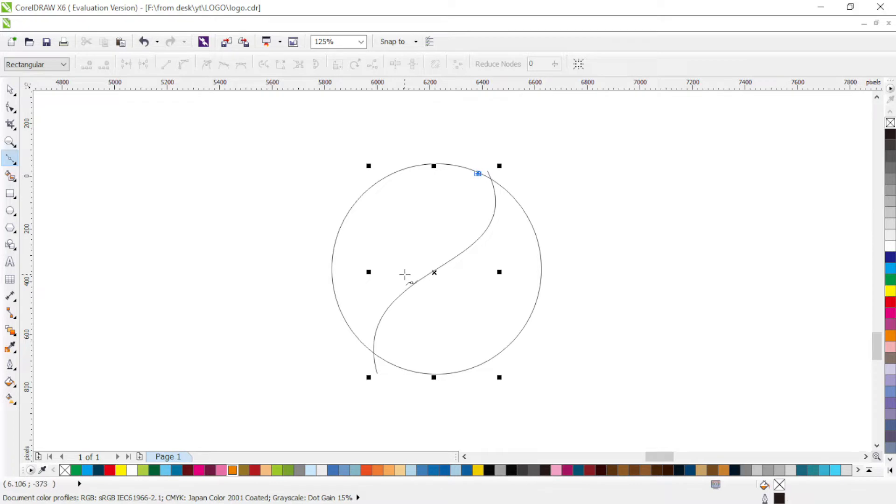
pyautogui.click(405, 265)
pyautogui.press('F10')
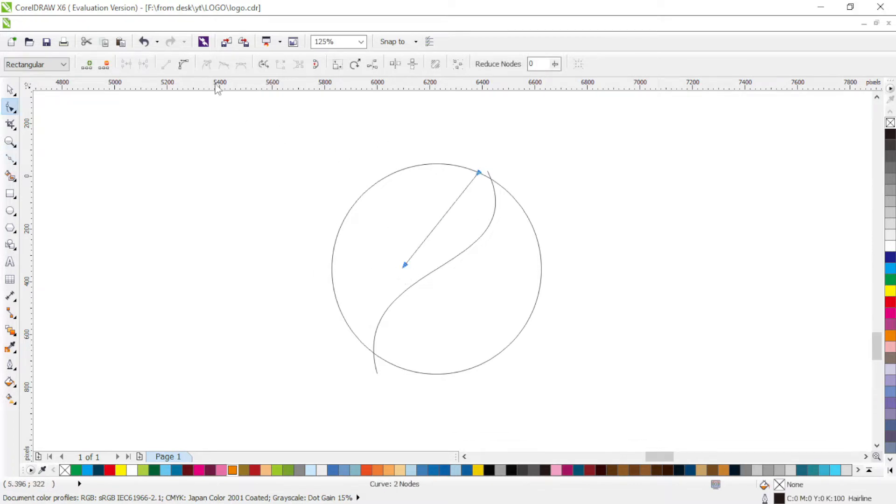
pyautogui.click(183, 65)
pyautogui.moveTo(449, 215); pyautogui.dragTo(436, 238)
pyautogui.moveTo(404, 264); pyautogui.dragTo(403, 269)
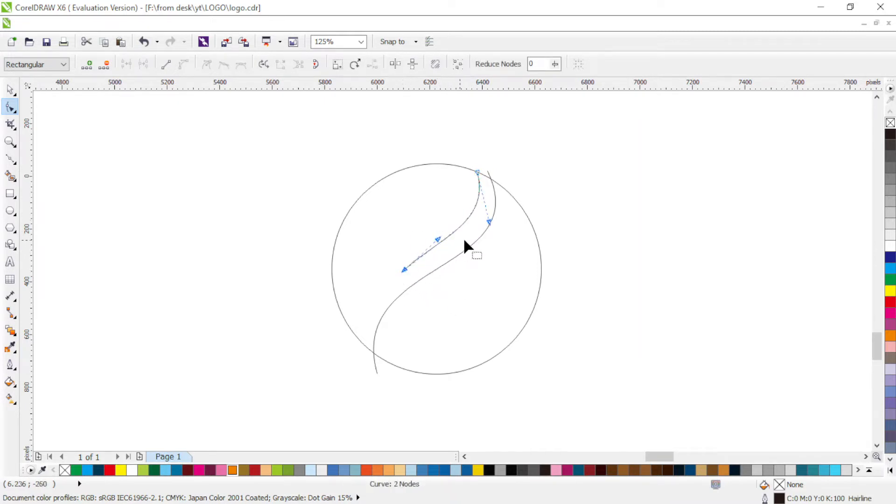
pyautogui.moveTo(487, 223); pyautogui.dragTo(495, 226)
# - Draw a third line beneath the S-curve, ending below the circle's lower-left edge, and bend it to follow the S-curve
pyautogui.click(10, 159)
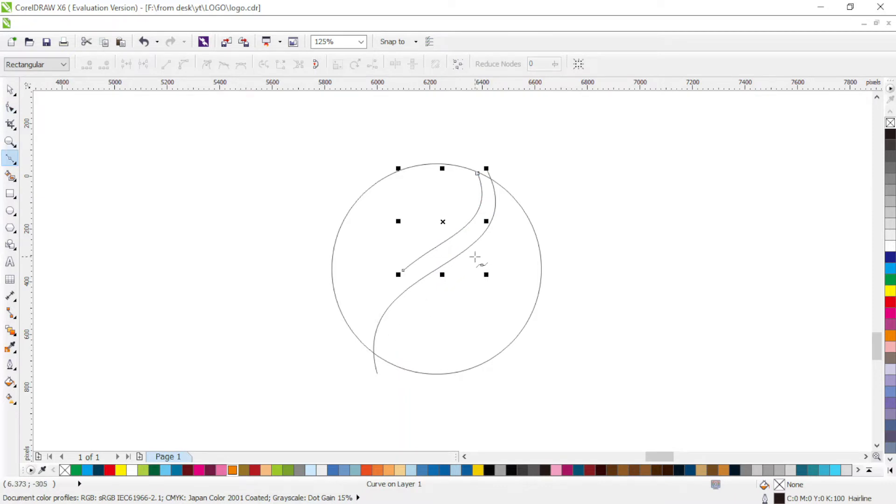
pyautogui.click(490, 244)
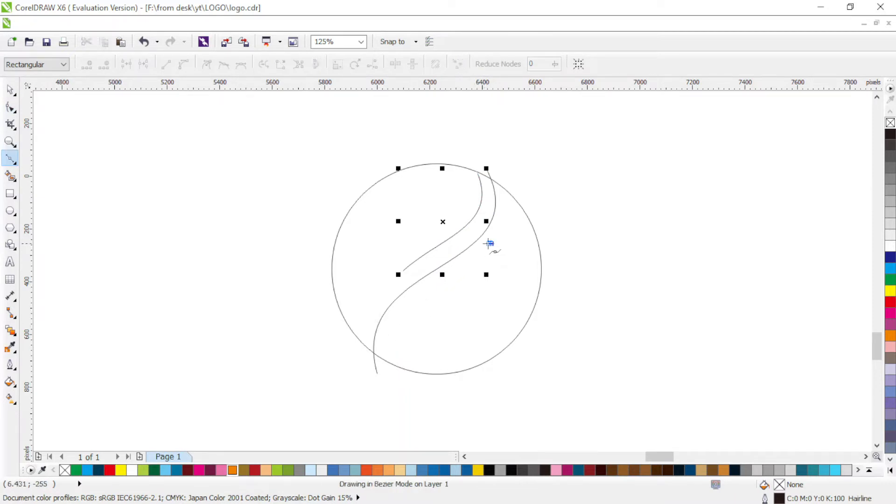
pyautogui.click(379, 381)
pyautogui.press('space')
pyautogui.press('F10')
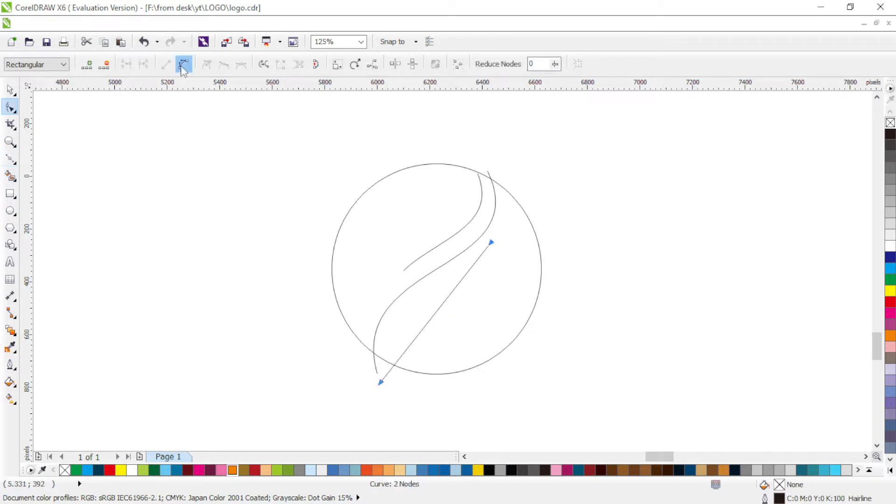
pyautogui.moveTo(425, 324)
pyautogui.mouseDown()
pyautogui.moveTo(398, 321)
pyautogui.moveTo(456, 250)
pyautogui.mouseUp()
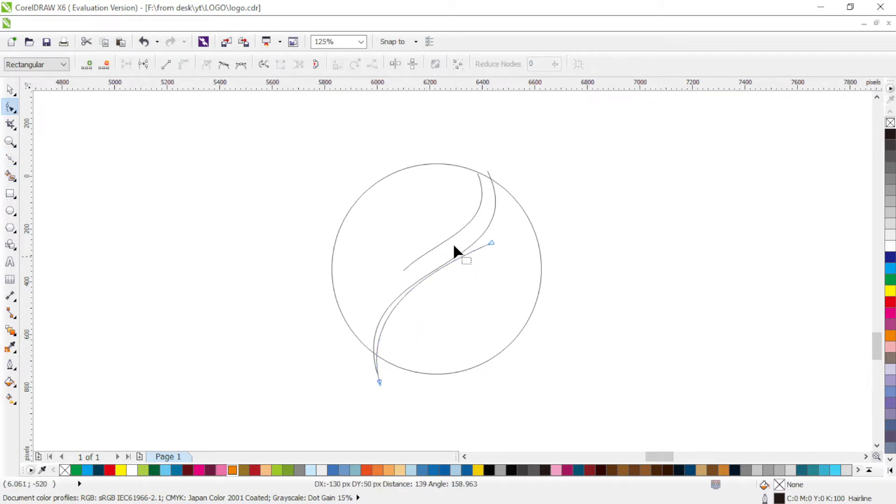
pyautogui.moveTo(417, 277); pyautogui.dragTo(475, 295)
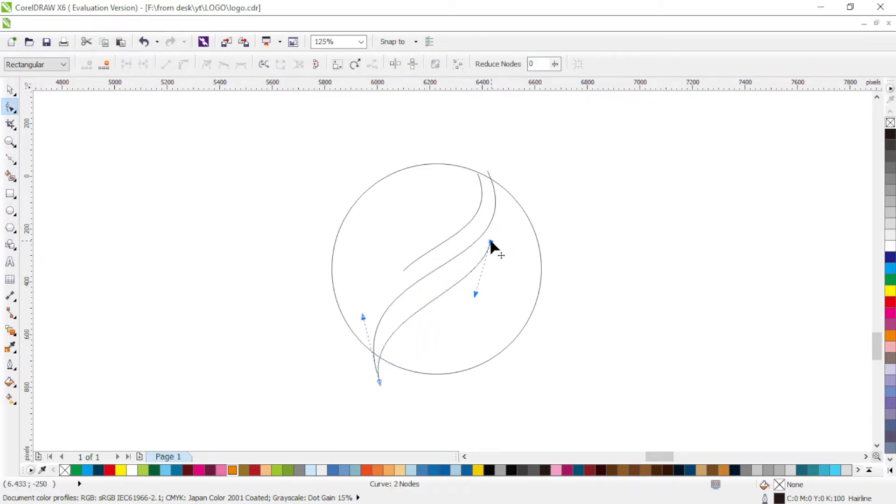
pyautogui.moveTo(490, 243); pyautogui.dragTo(493, 237)
pyautogui.moveTo(367, 320); pyautogui.dragTo(362, 294)
pyautogui.moveTo(475, 289); pyautogui.dragTo(469, 294)
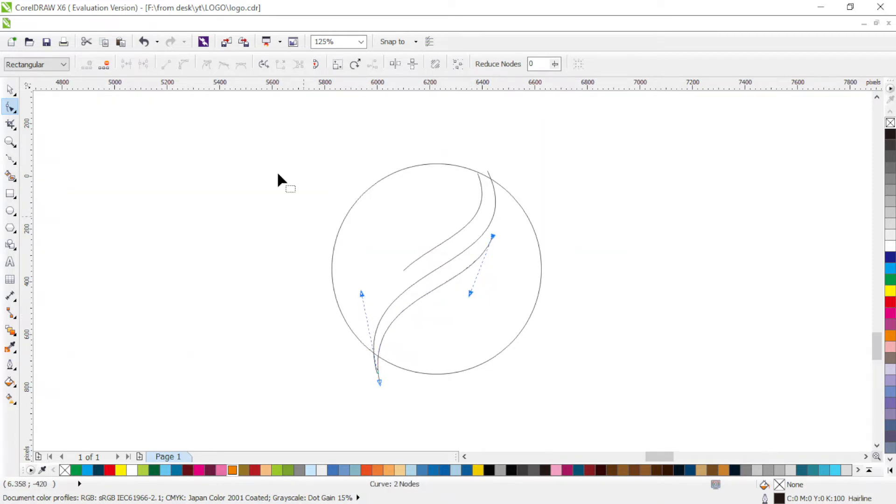
pyautogui.press('space')
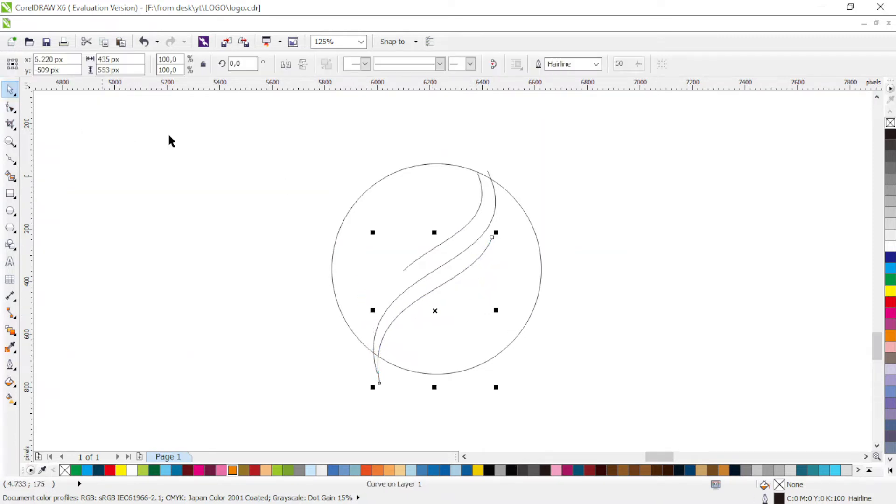
# - Give the circle and the three curves a 5.0 mm outline while temporarily combining them into one object
pyautogui.click(507, 205)
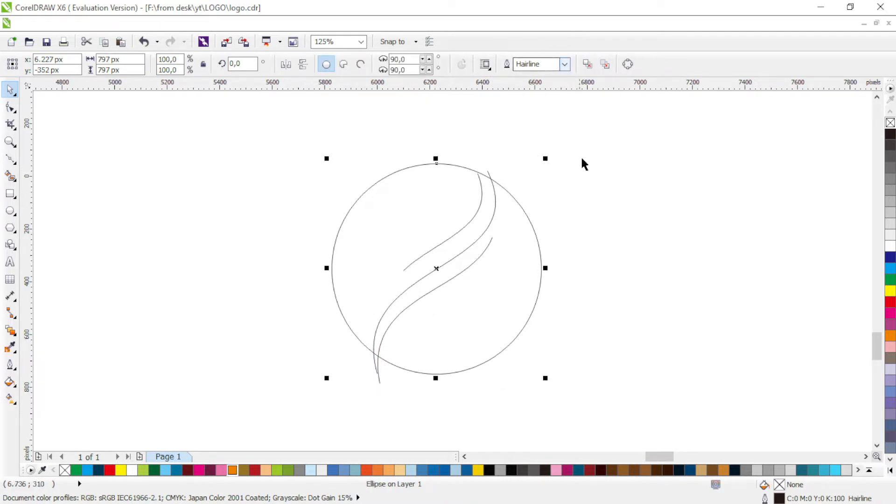
pyautogui.moveTo(617, 133); pyautogui.dragTo(210, 420)
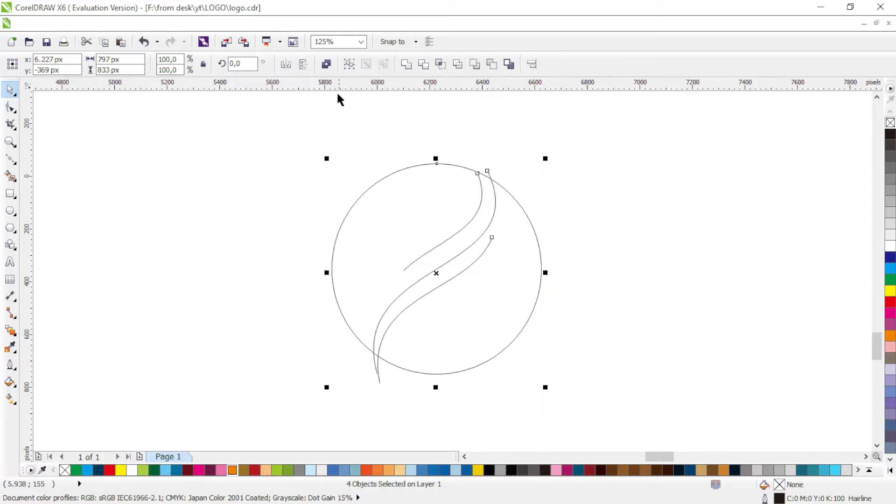
pyautogui.click(326, 64)
pyautogui.click(597, 63)
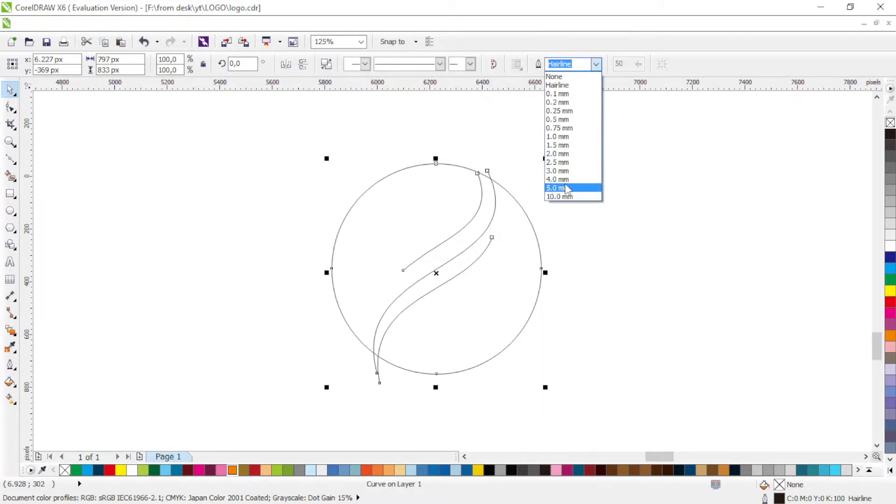
pyautogui.click(566, 187)
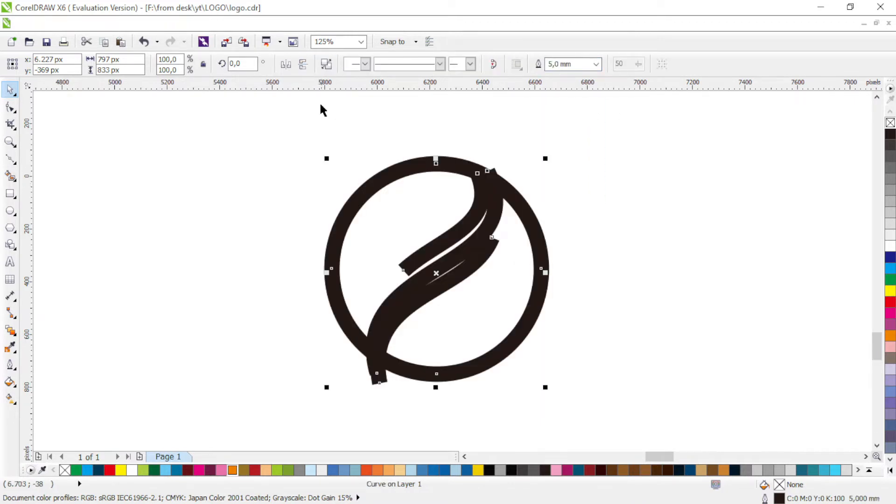
pyautogui.click(327, 64)
pyautogui.click(343, 128)
# - Enlarge the middle S-curve so that both of its ends extend beyond the circle
pyautogui.click(496, 178)
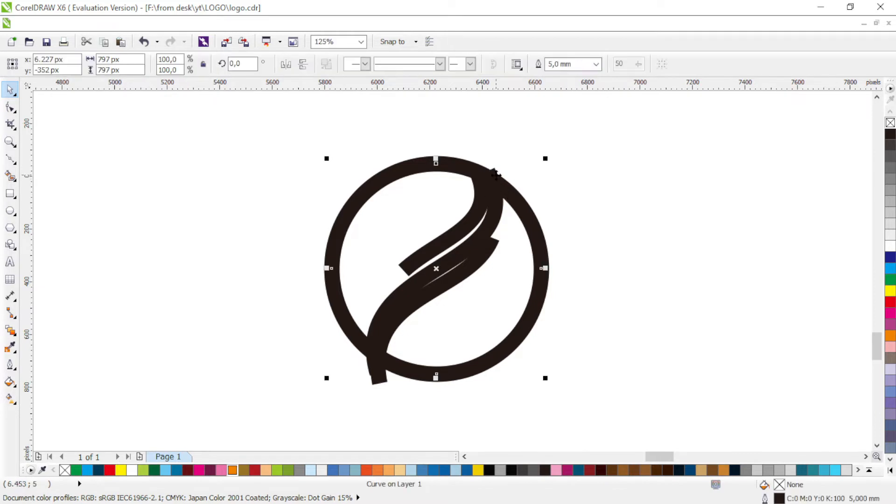
pyautogui.click(370, 280)
pyautogui.click(376, 374)
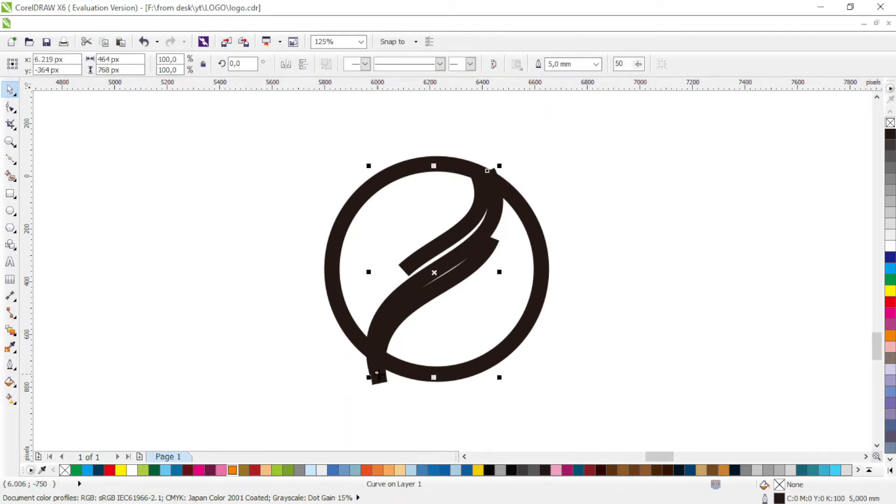
pyautogui.moveTo(500, 166)
pyautogui.mouseDown()
pyautogui.moveTo(510, 152)
pyautogui.moveTo(500, 148)
pyautogui.moveTo(496, 165)
pyautogui.mouseUp()
pyautogui.click(502, 172)
# - Convert the outlines of the middle S-curve and the circle to objects
pyautogui.hotkey('ctrl', 'shift', 'q')
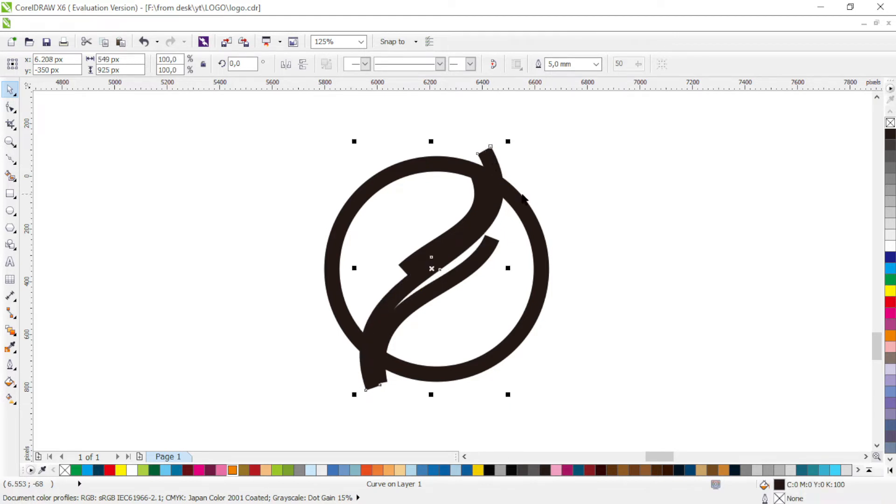
pyautogui.click(524, 195)
pyautogui.hotkey('ctrl', 'shift', 'q')
# - Trim the circle ring with the enlarged S-curve and delete the S-curve
pyautogui.click(496, 162)
pyautogui.keyDown('shift'); pyautogui.click(530, 206); pyautogui.keyUp('shift')
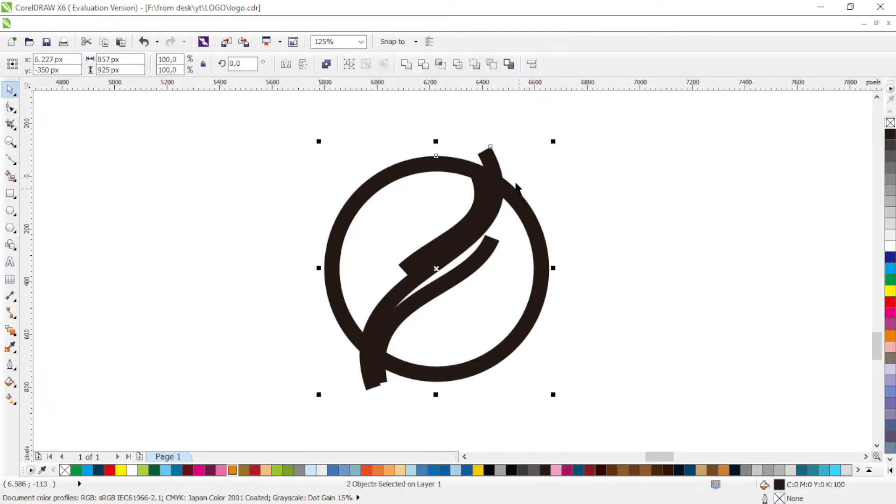
pyautogui.click(424, 65)
pyautogui.click(492, 149)
pyautogui.press('Delete')
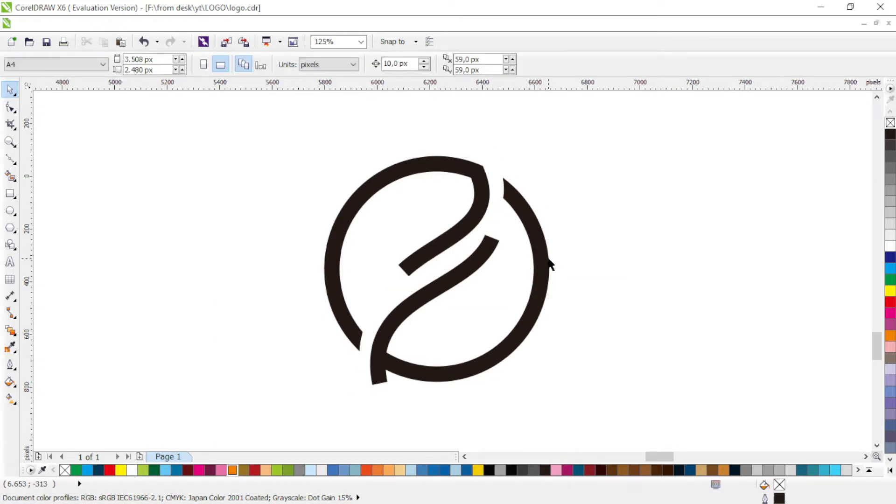
# - Convert the outlines of the two remaining inner curves to objects
pyautogui.click(480, 207)
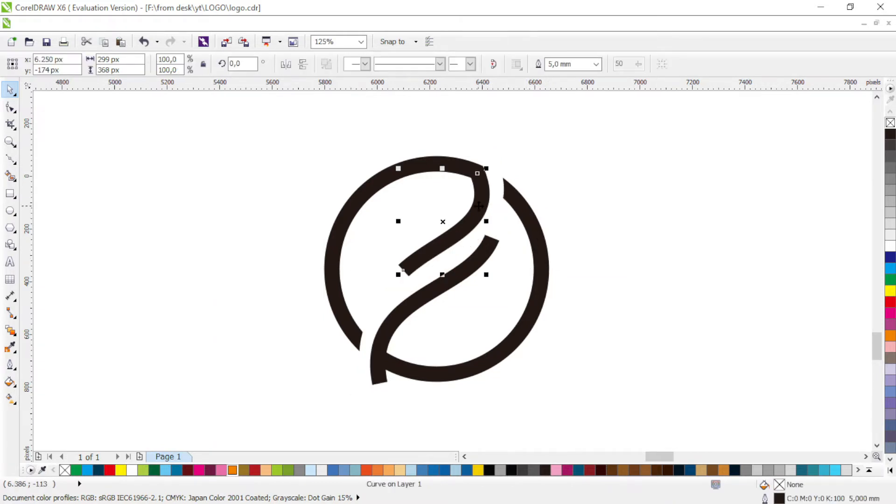
pyautogui.hotkey('ctrl', 'shift', 'q')
pyautogui.click(492, 246)
pyautogui.hotkey('ctrl', 'shift', 'q')
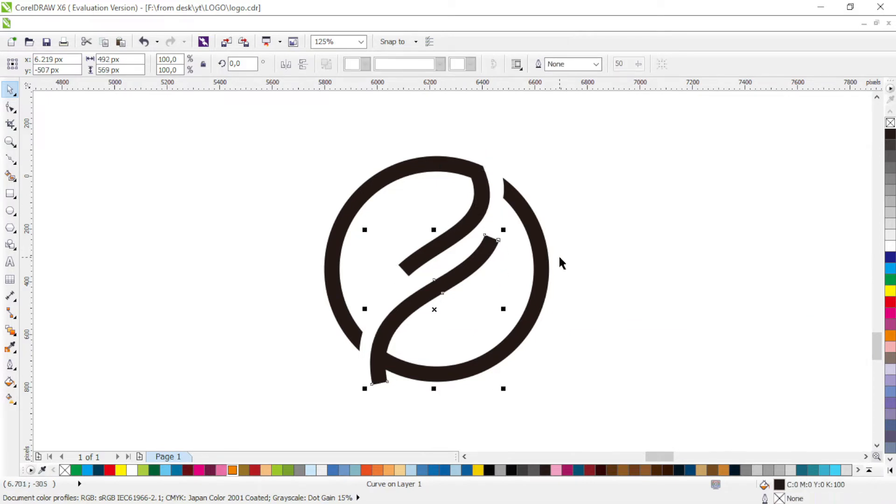
# - Convert the segments of both inner strips to curves for node editing
pyautogui.click(560, 258)
pyautogui.press('F10')
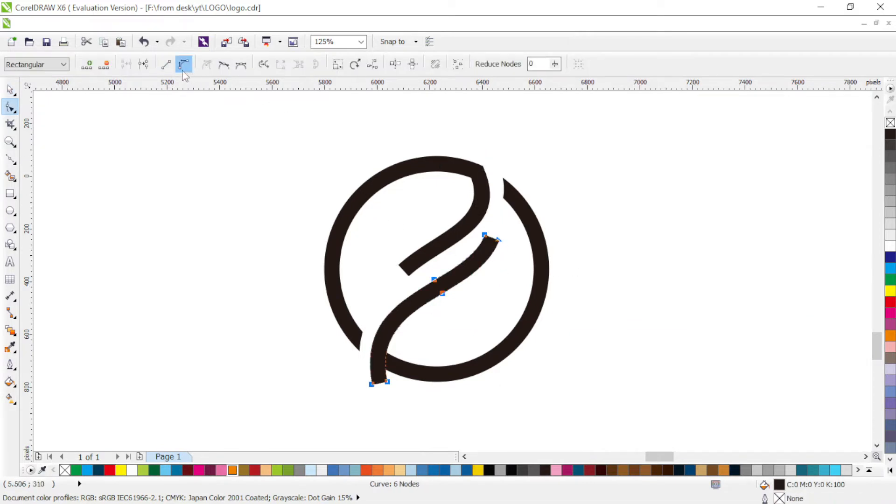
pyautogui.click(458, 240)
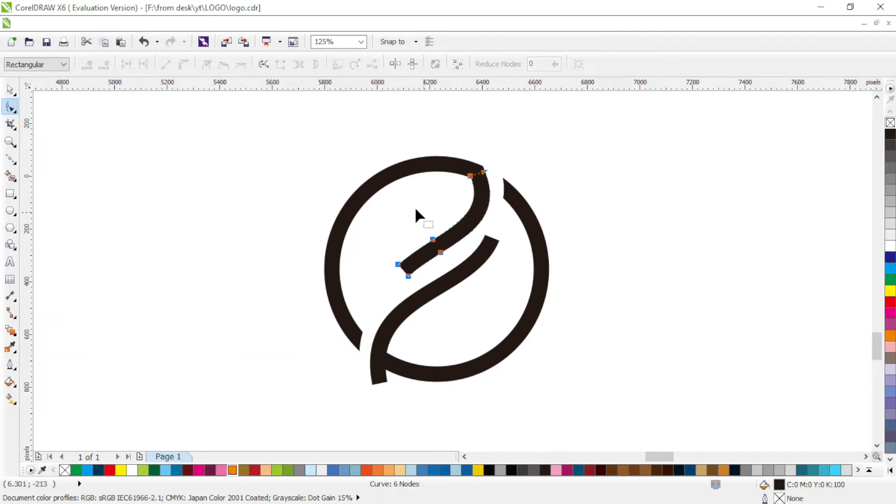
# - Add a node on the lower strip's left edge and delete the outer corner node at its bottom end
pyautogui.click(372, 381)
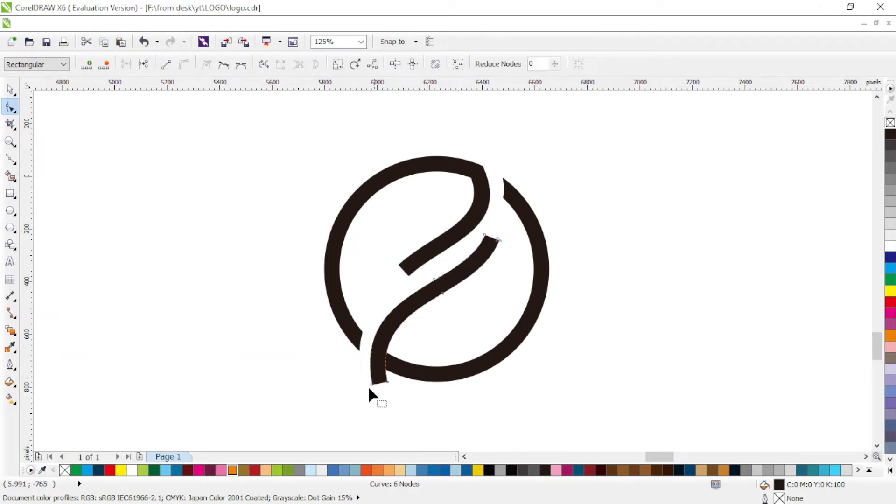
pyautogui.doubleClick(379, 325)
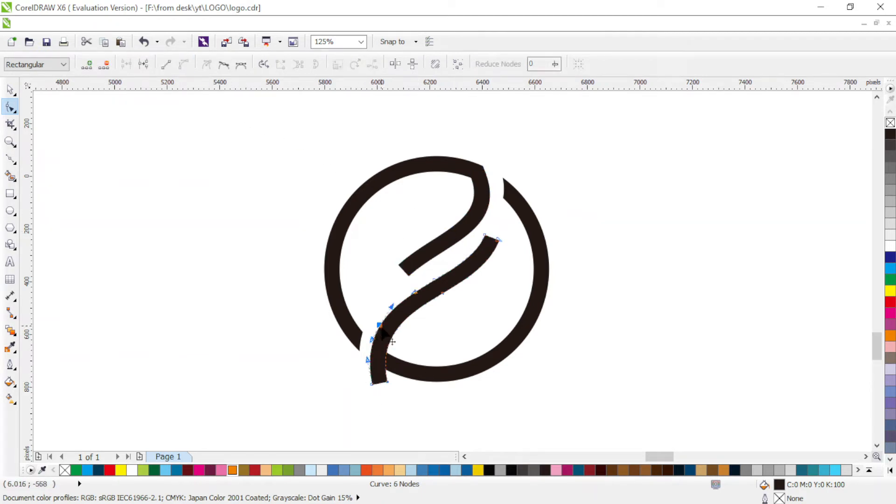
pyautogui.click(300, 379)
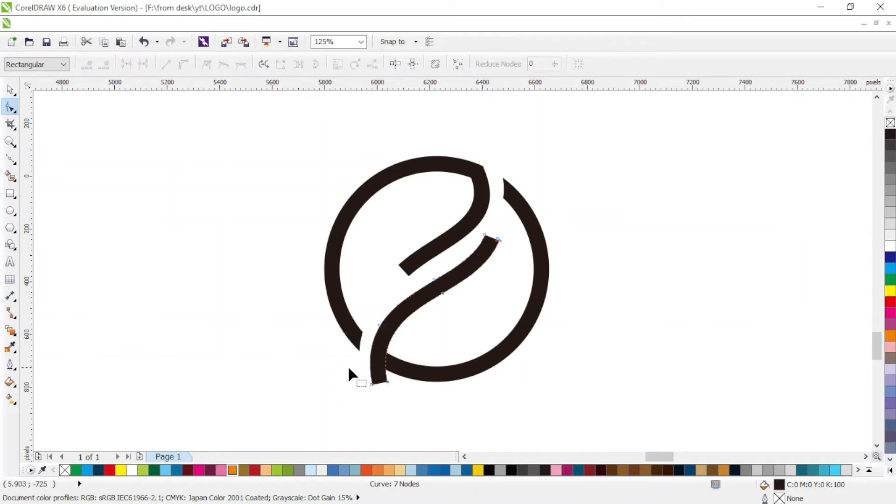
pyautogui.moveTo(349, 371); pyautogui.dragTo(379, 394)
pyautogui.press('Delete')
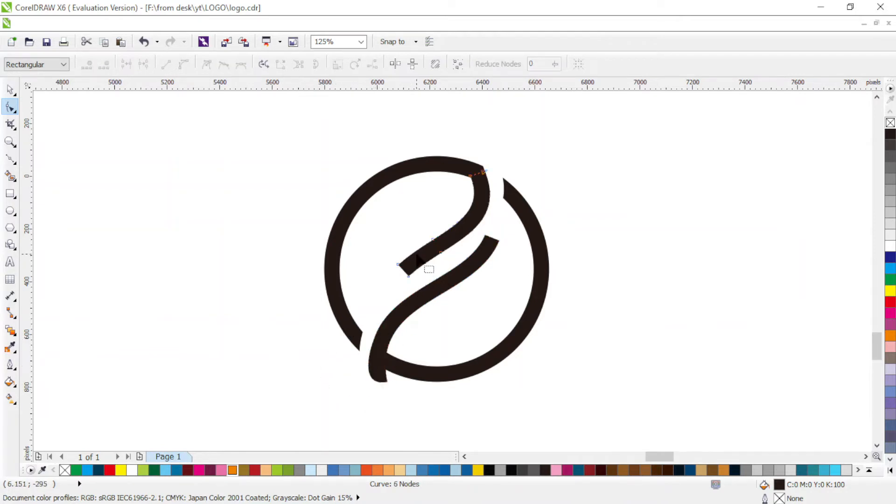
# - Round the lower-left end of the upper strip by deleting its outer corner node
pyautogui.moveTo(374, 246); pyautogui.dragTo(405, 267)
pyautogui.press('Delete')
pyautogui.click(410, 276)
# - Reshape the lower strip's bottom end into a narrower, tapered tip
pyautogui.click(378, 379)
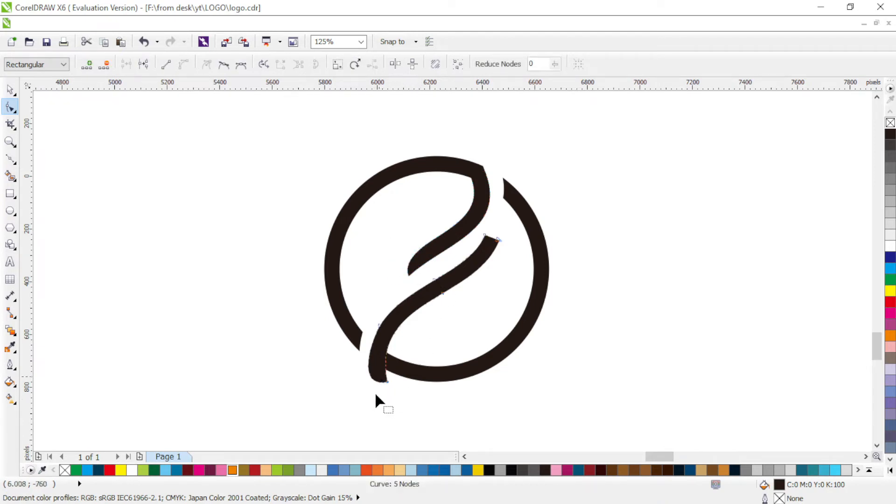
pyautogui.moveTo(376, 400); pyautogui.dragTo(369, 380)
pyautogui.click(378, 325)
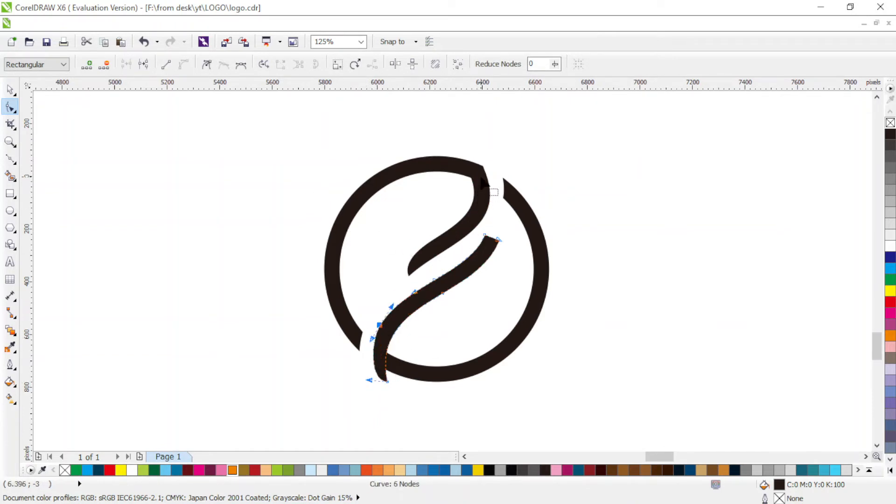
# - Break the split ring apart into separate left and right arcs
pyautogui.click(10, 89)
pyautogui.click(472, 210)
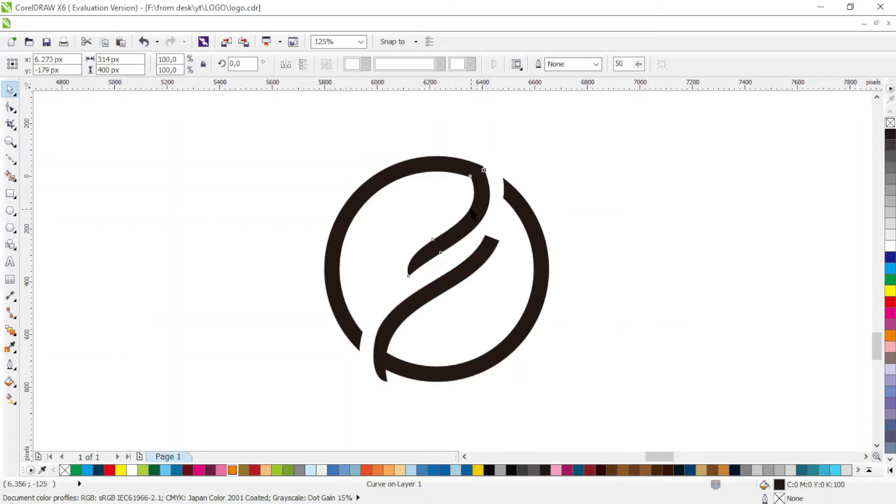
pyautogui.keyDown('shift'); pyautogui.click(440, 160); pyautogui.keyUp('shift')
pyautogui.click(402, 64)
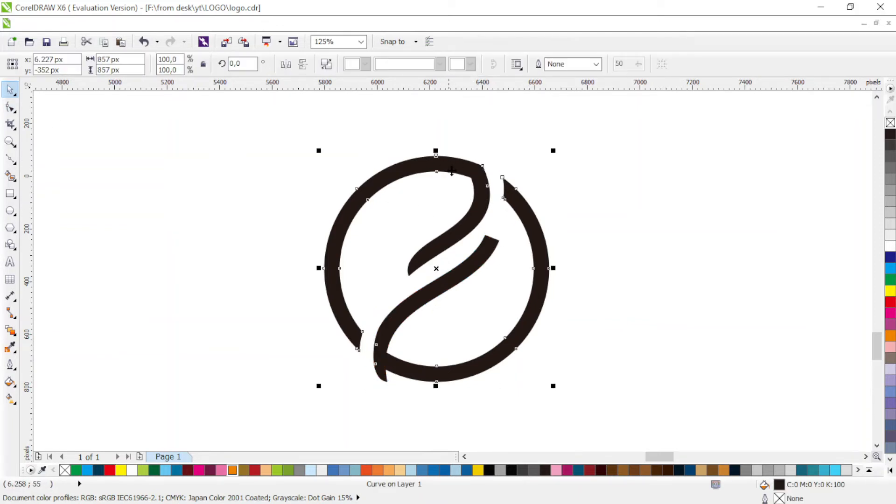
pyautogui.click(327, 64)
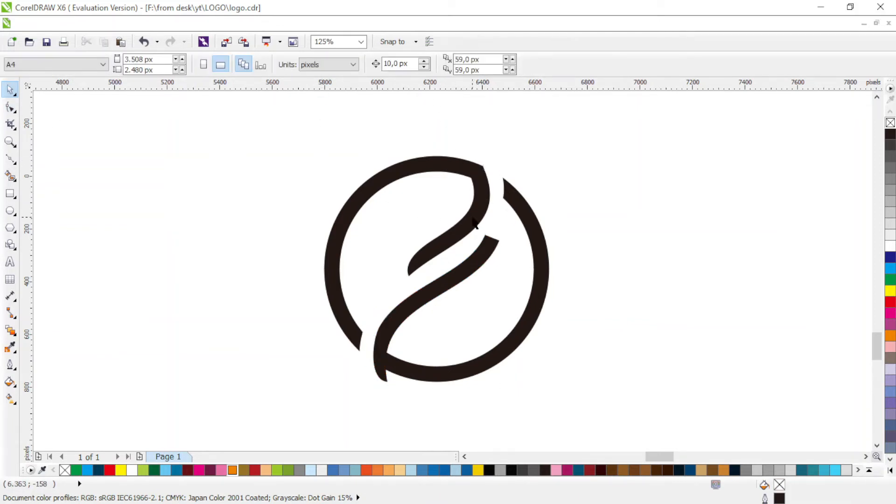
# - Weld the upper inner strip to the ring's left arc as a single shape
pyautogui.click(433, 166)
pyautogui.keyDown('shift'); pyautogui.click(432, 163); pyautogui.keyUp('shift')
pyautogui.click(401, 64)
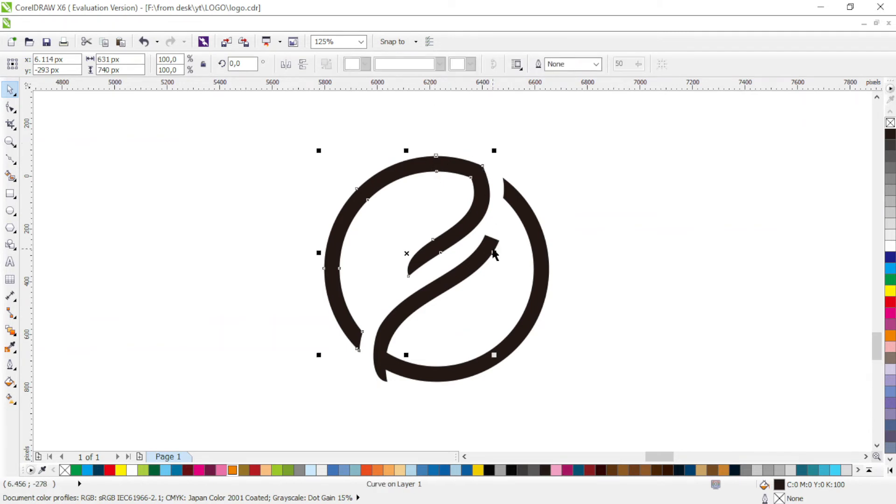
# - Delete the outer corner node at the lower strip's upper-right end and reshape that end into a curved, tapered tip
pyautogui.click(496, 243)
pyautogui.press('F10')
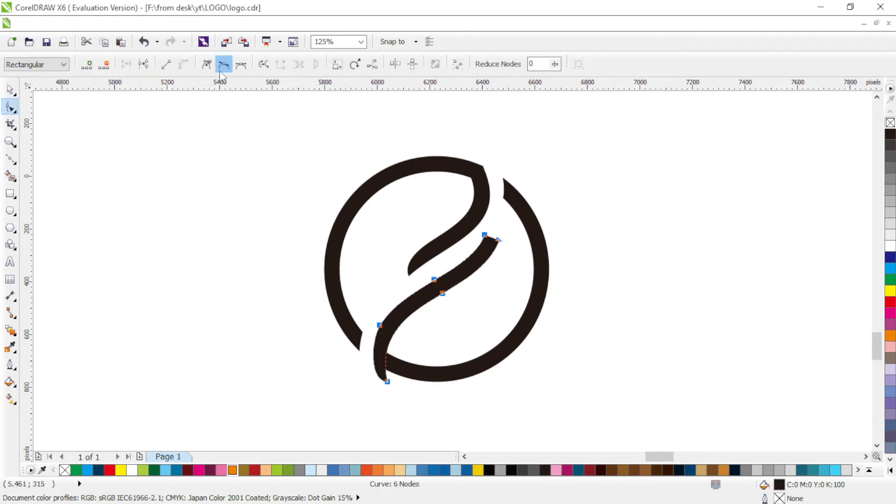
pyautogui.doubleClick(495, 238)
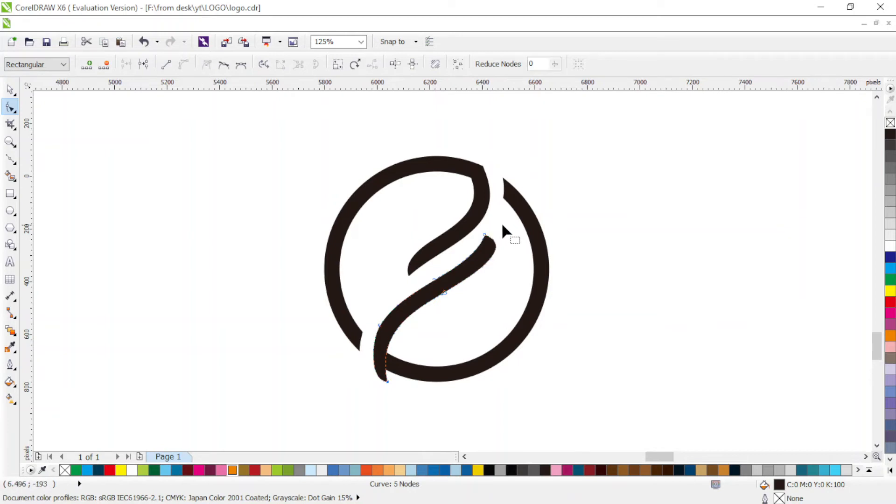
pyautogui.moveTo(520, 248); pyautogui.dragTo(498, 248)
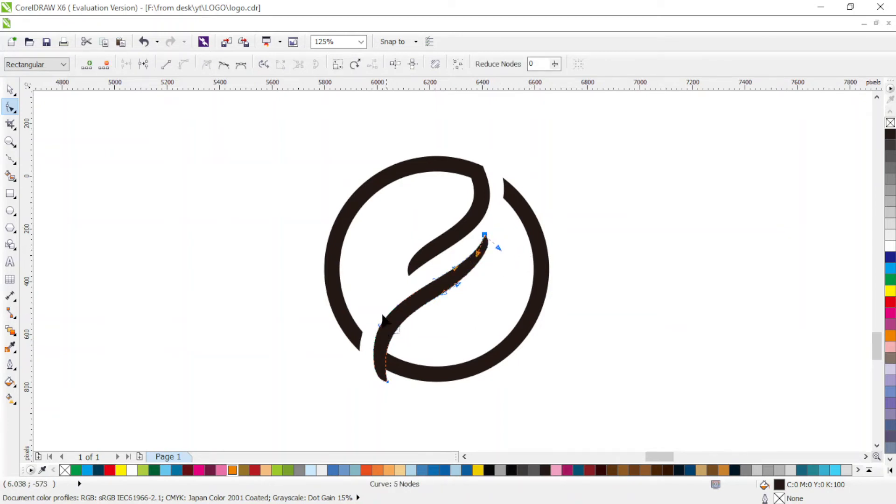
pyautogui.moveTo(500, 247); pyautogui.dragTo(500, 253)
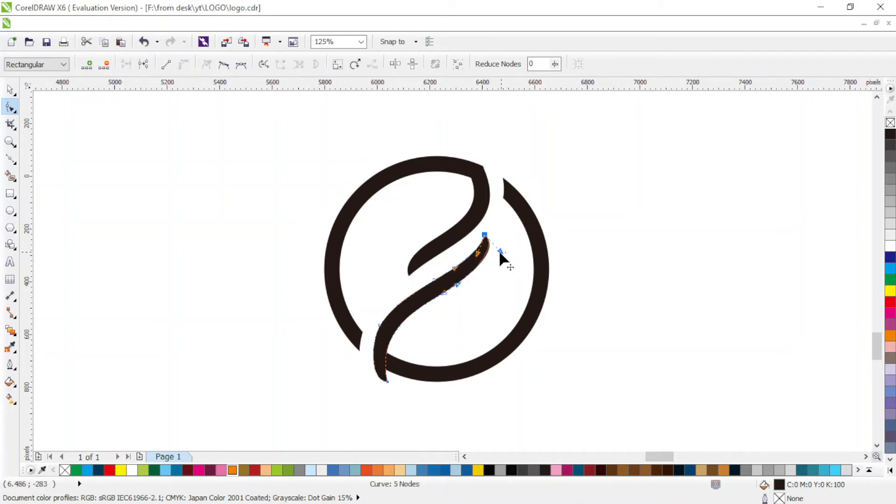
# - Weld the lower inner strip to the ring's right arc as a single shape
pyautogui.click(11, 90)
pyautogui.keyDown('shift'); pyautogui.click(517, 338); pyautogui.keyUp('shift')
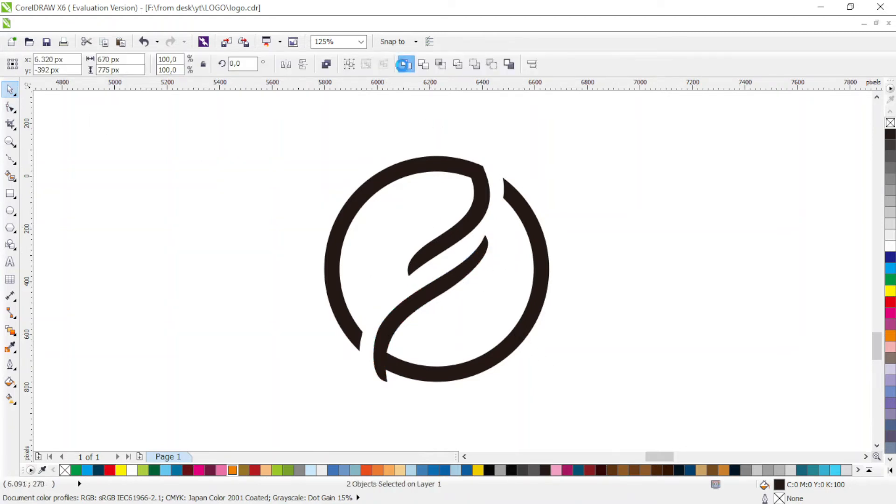
pyautogui.click(405, 64)
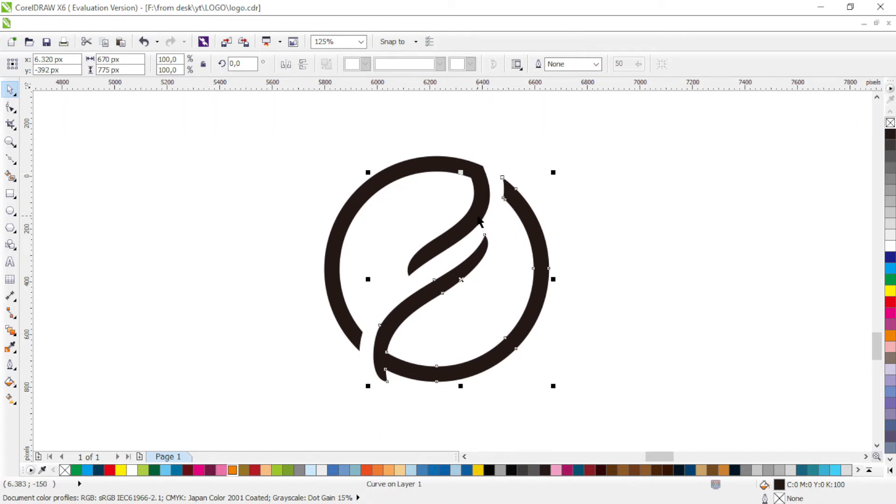
# - Draw a circle about 117 px wide above the upper strip, then shrink it slightly and set it against the strip's edge
pyautogui.click(10, 211)
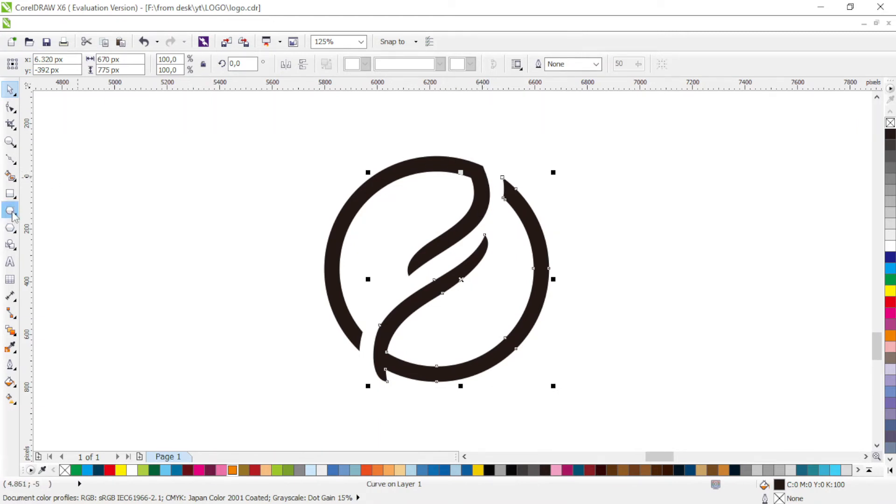
pyautogui.moveTo(431, 202); pyautogui.dragTo(462, 233)
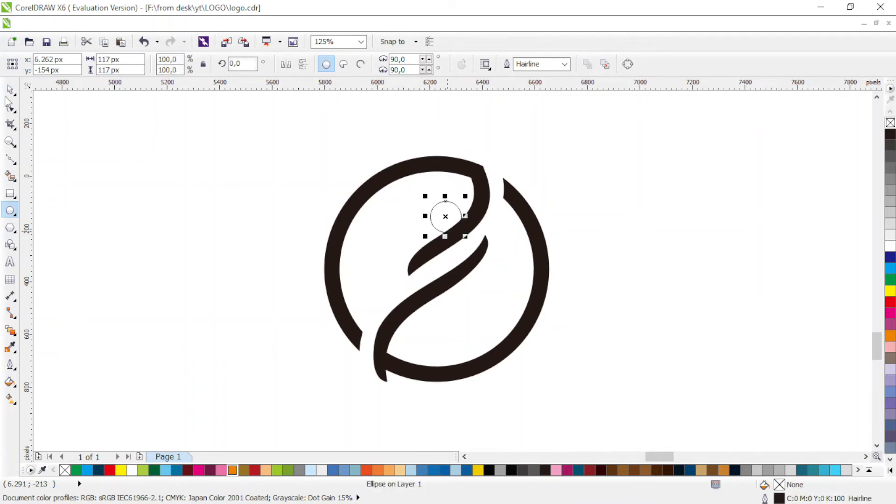
pyautogui.click(10, 90)
pyautogui.click(467, 195)
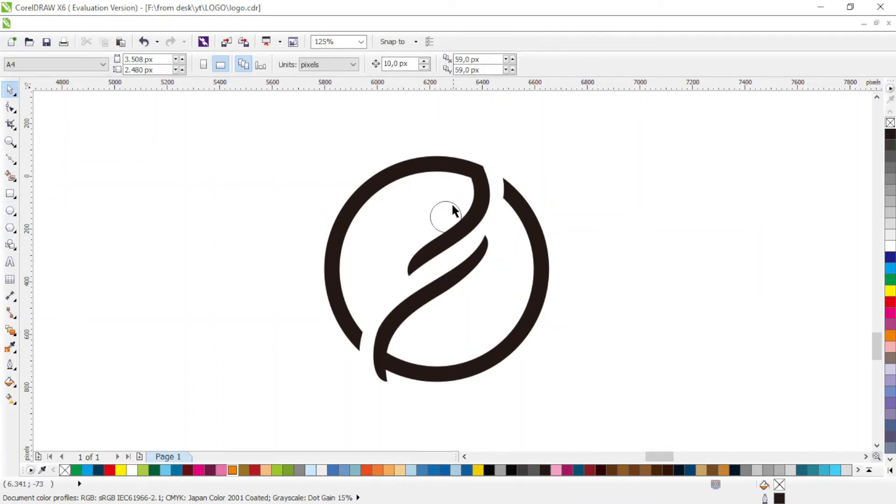
pyautogui.click(453, 204)
pyautogui.moveTo(465, 196); pyautogui.dragTo(442, 223)
# - Weld the small circle to the upper-left logo shape, giving it the same black fill
pyautogui.keyDown('shift'); pyautogui.click(486, 198); pyautogui.keyUp('shift')
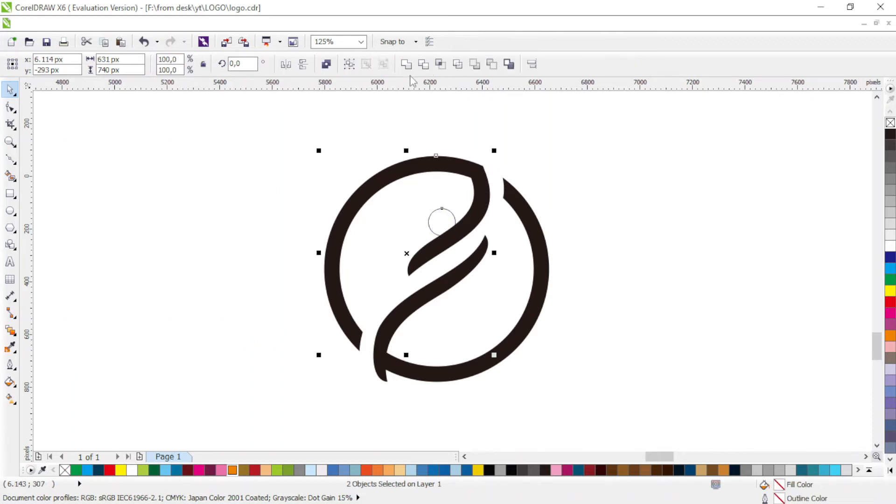
pyautogui.click(406, 64)
pyautogui.click(618, 156)
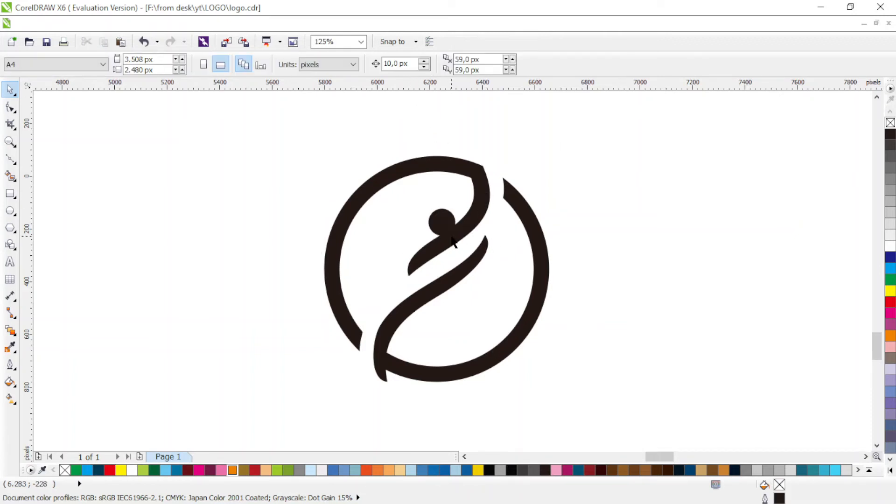
# - Fill both halves of the logo with dark blue
pyautogui.click(357, 348)
pyautogui.click(99, 470)
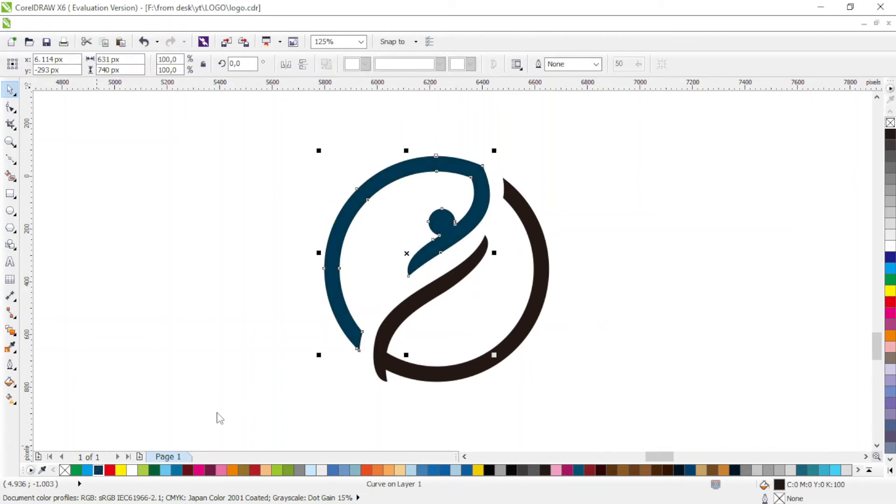
pyautogui.click(427, 367)
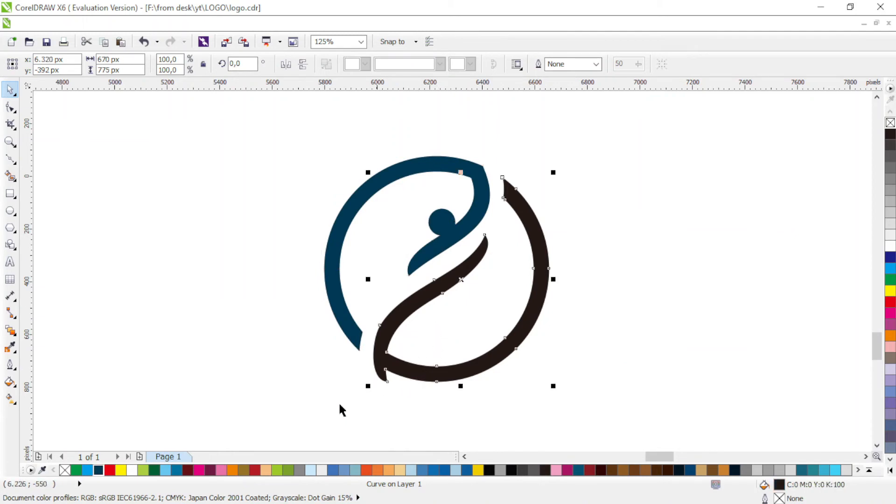
pyautogui.click(98, 470)
# - Apply an interactive gradient to the lower-right logo shape, running from dark blue at the bottom to light blue at the top
pyautogui.click(10, 400)
pyautogui.moveTo(449, 331); pyautogui.dragTo(449, 260)
pyautogui.click(87, 470)
pyautogui.moveTo(483, 313); pyautogui.dragTo(447, 265)
pyautogui.moveTo(480, 326); pyautogui.dragTo(435, 251)
pyautogui.click(10, 89)
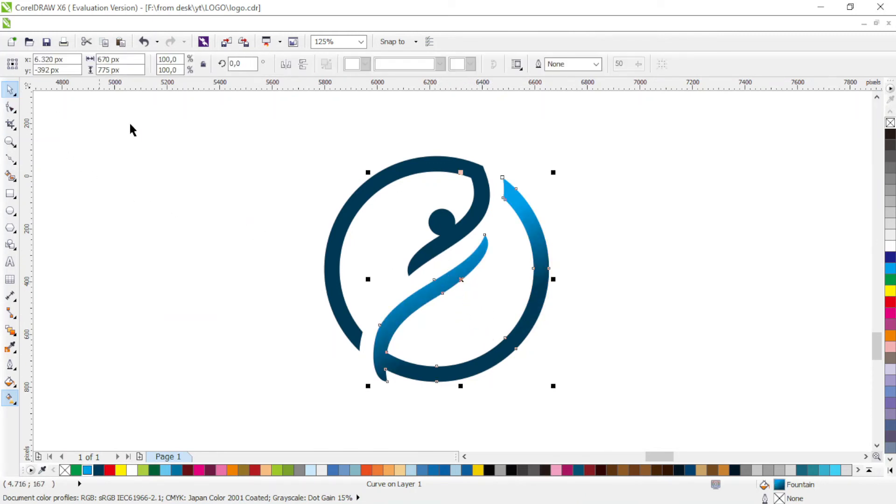
# - Rotate both halves of the logo together clockwise to an angle of 351.8°
pyautogui.moveTo(214, 119); pyautogui.dragTo(621, 408)
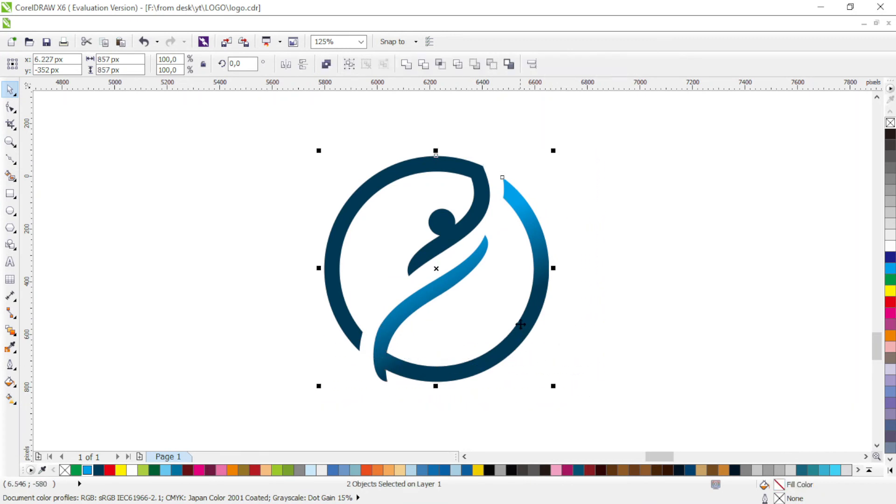
pyautogui.click(552, 264)
pyautogui.moveTo(555, 154); pyautogui.dragTo(581, 191)
pyautogui.moveTo(555, 154); pyautogui.dragTo(593, 190)
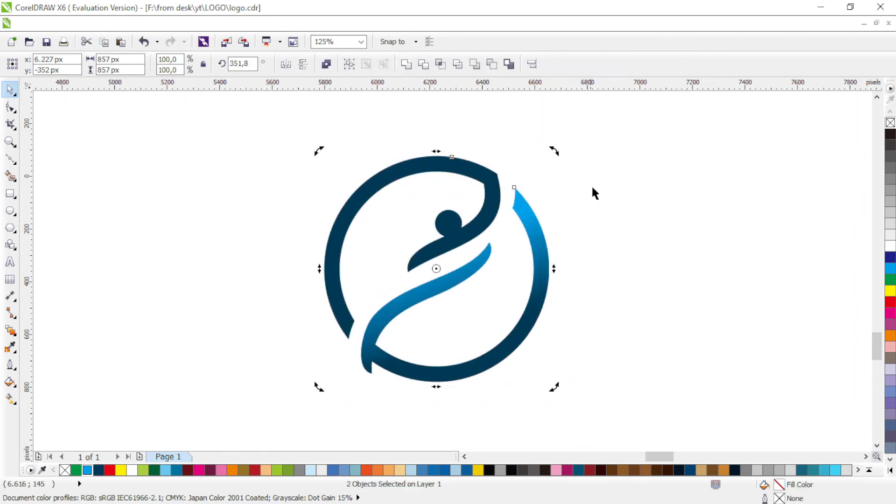
pyautogui.click(593, 189)
# - Round the upper-left shape's sharp upper-right bend by adding edge nodes below it and deleting its corner nodes
pyautogui.click(488, 183)
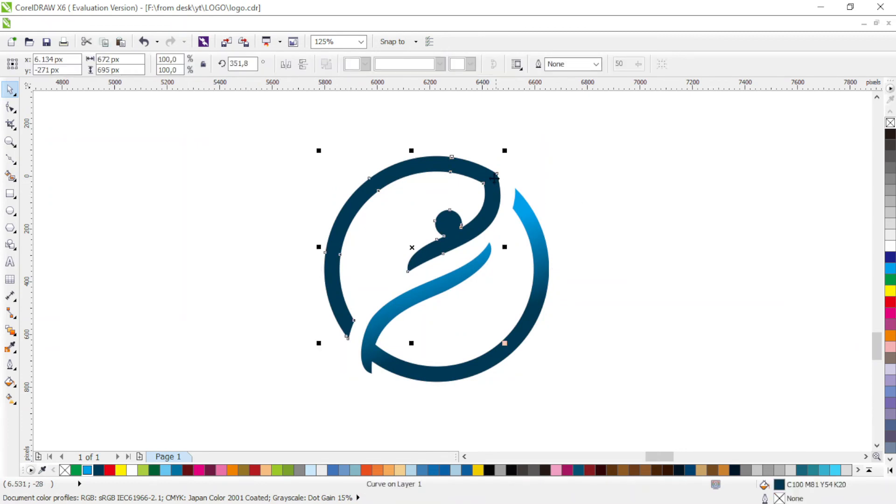
pyautogui.press('F10')
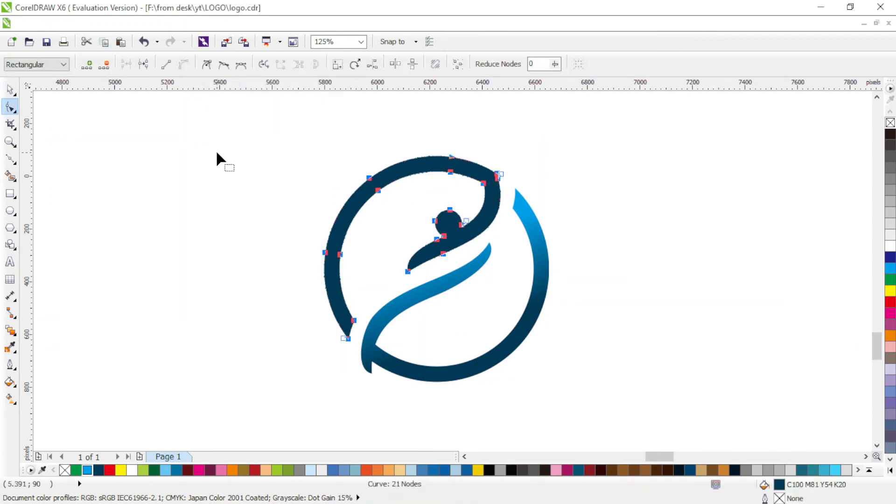
pyautogui.click(218, 154)
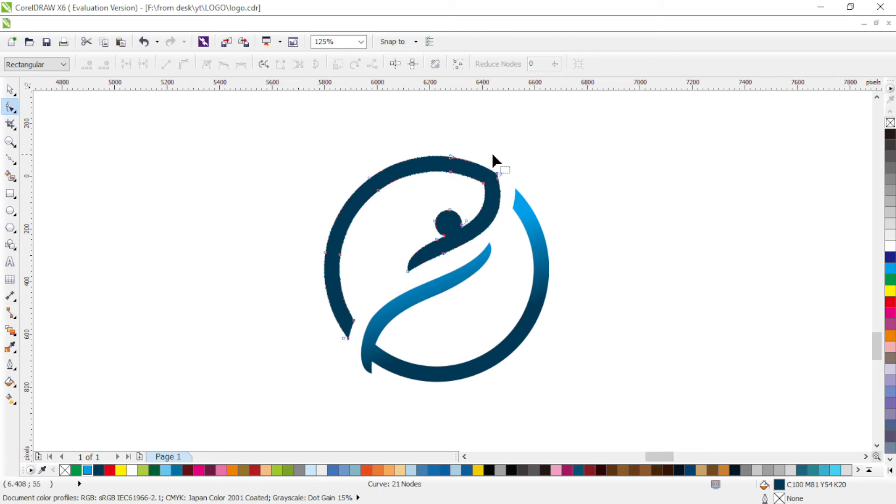
pyautogui.doubleClick(491, 216)
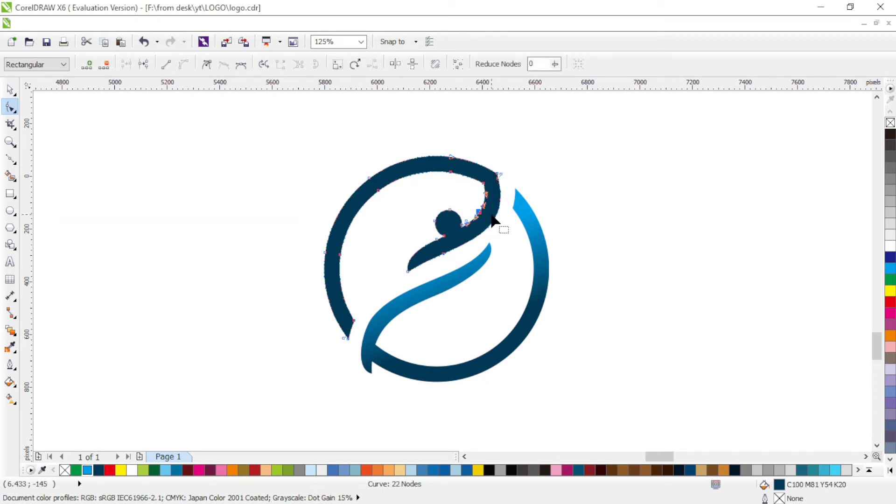
pyautogui.moveTo(492, 144); pyautogui.dragTo(516, 200)
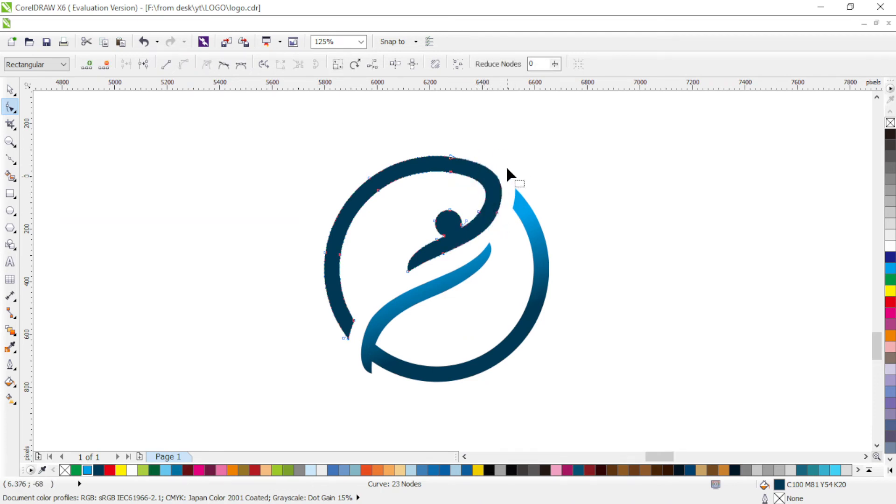
pyautogui.press('Delete')
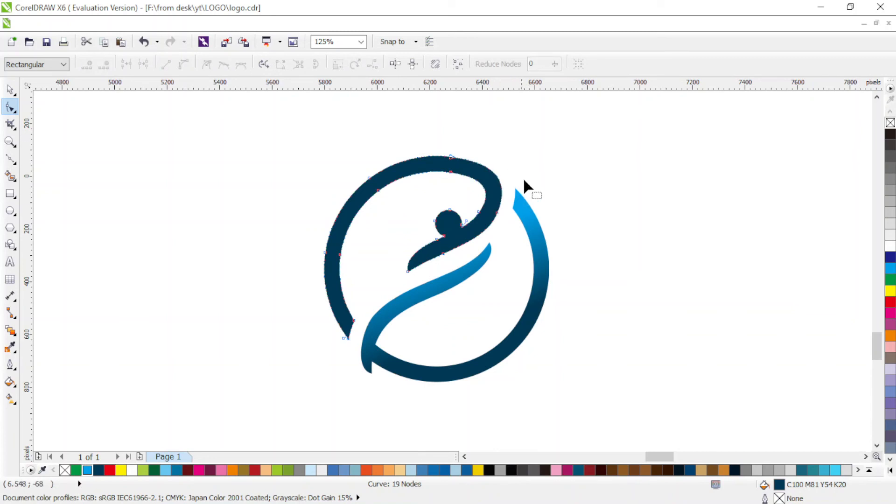
# - Adjust the node handles on the outer and inner edges of the rounded bend to smooth its curve
pyautogui.moveTo(491, 228); pyautogui.dragTo(491, 227)
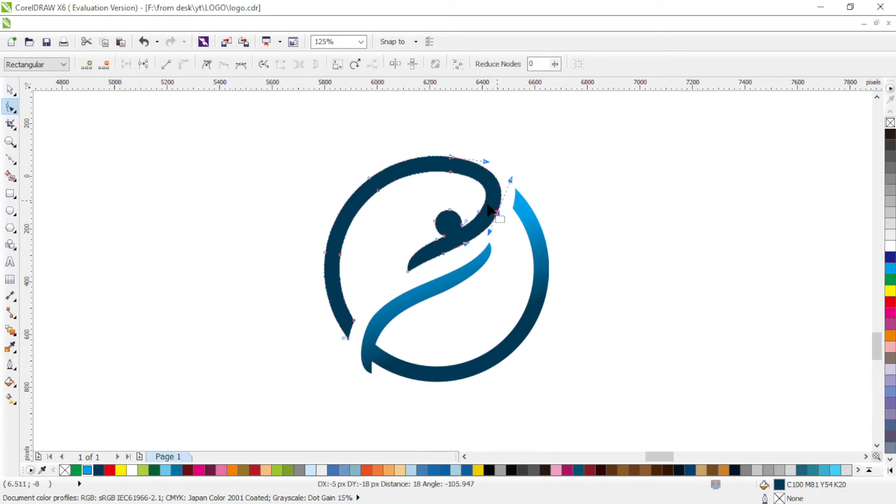
pyautogui.moveTo(473, 199); pyautogui.dragTo(487, 215)
pyautogui.moveTo(496, 184); pyautogui.dragTo(496, 187)
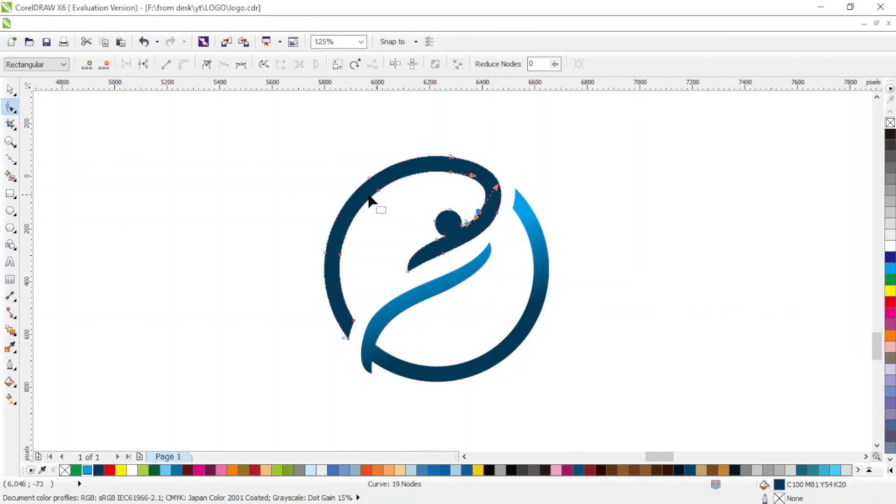
# - Reshape the gradient shape's lower-left end into a slimmer, more pointed tip
pyautogui.click(366, 372)
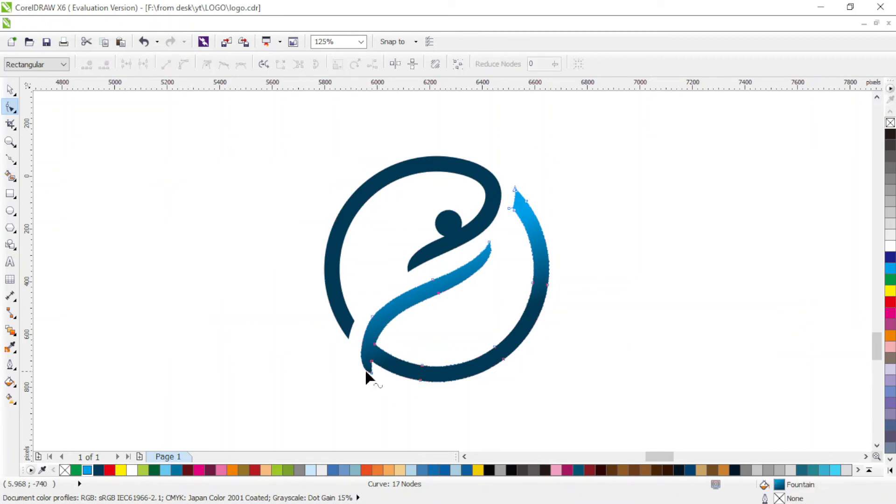
pyautogui.click(372, 373)
pyautogui.moveTo(354, 370); pyautogui.dragTo(358, 360)
pyautogui.click(11, 93)
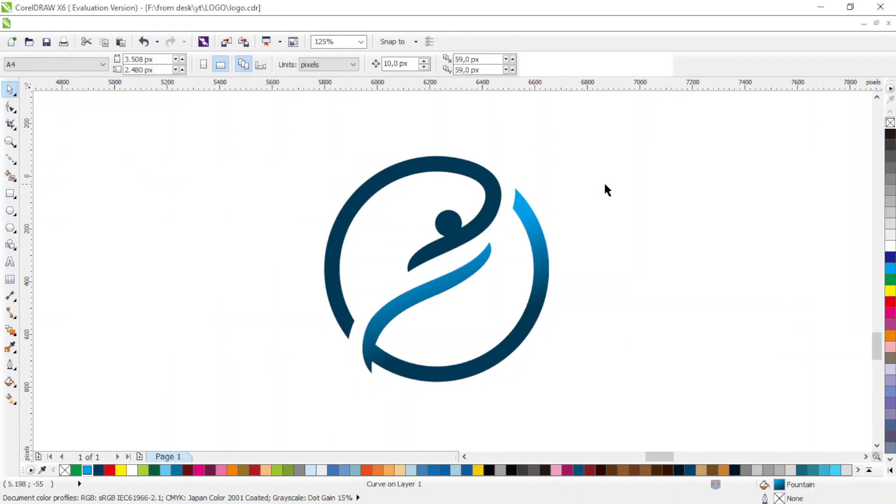
pyautogui.click(727, 180)
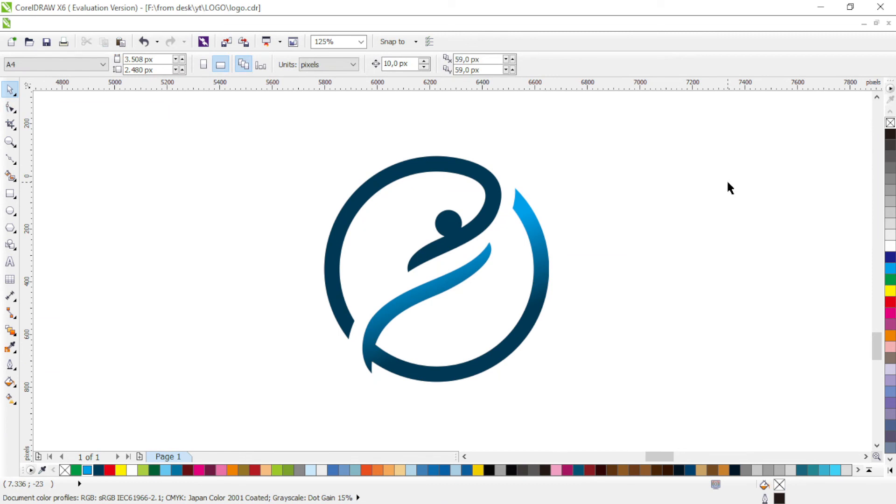